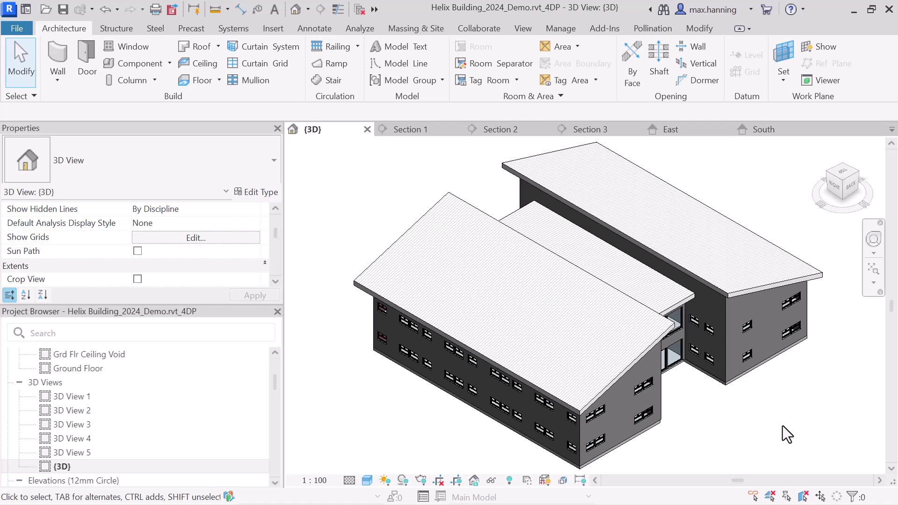
# - Check that the brick gable-end wall is room bounding, then show the Ground Floor reflected ceiling plan
pyautogui.click(658, 369)
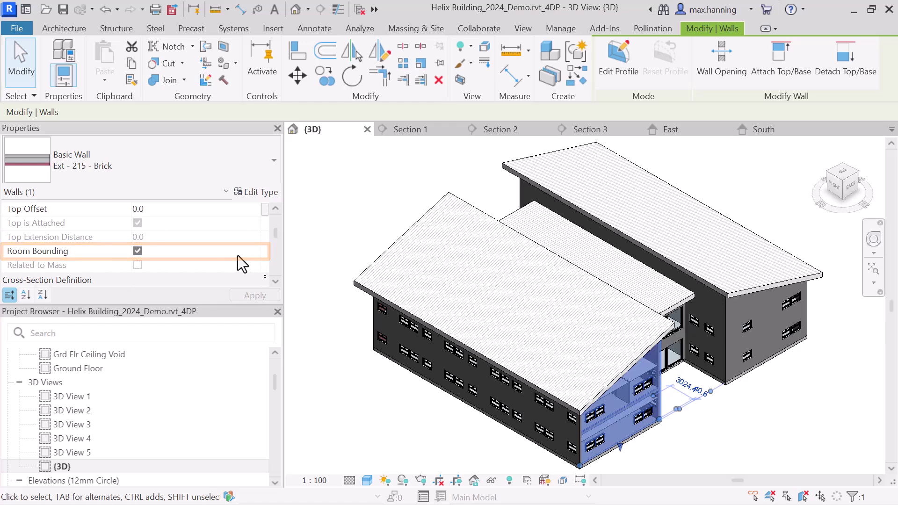
pyautogui.doubleClick(45, 368)
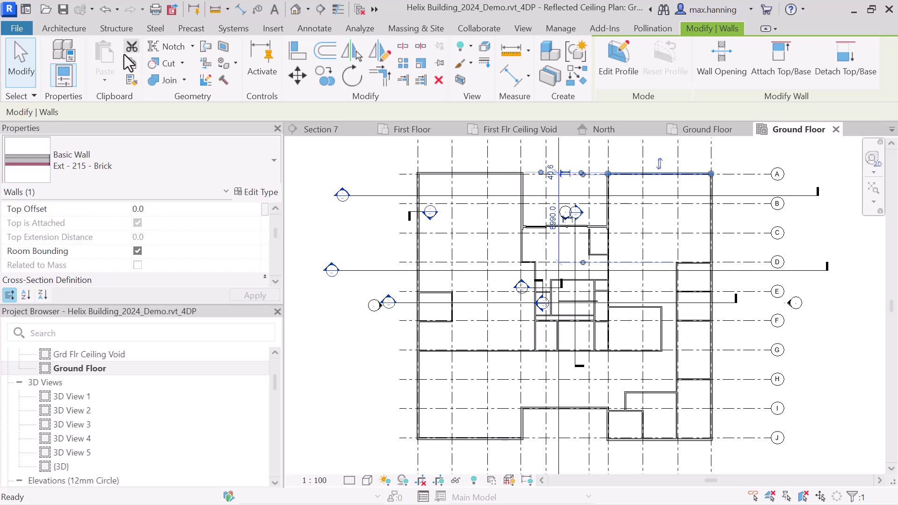
# - Move from the Architecture tools to the Analyze tab's spaces and zones tools
pyautogui.click(61, 28)
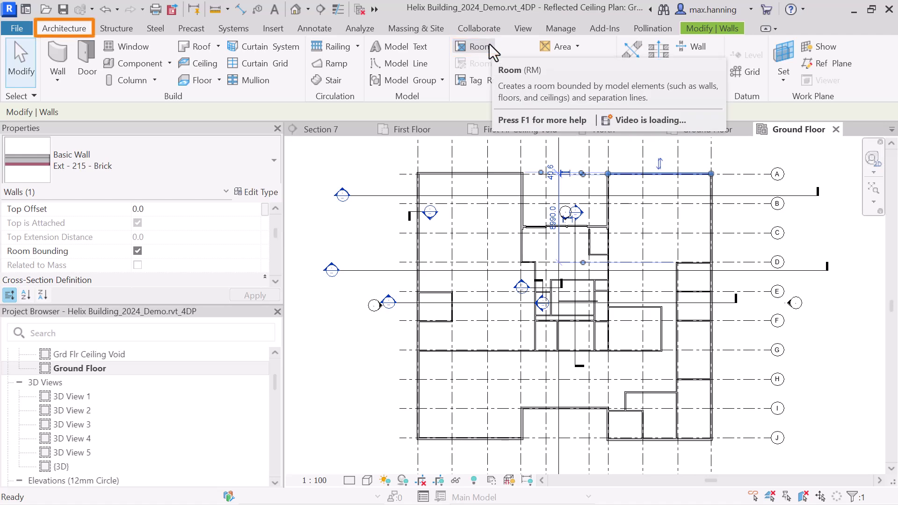
pyautogui.click(361, 28)
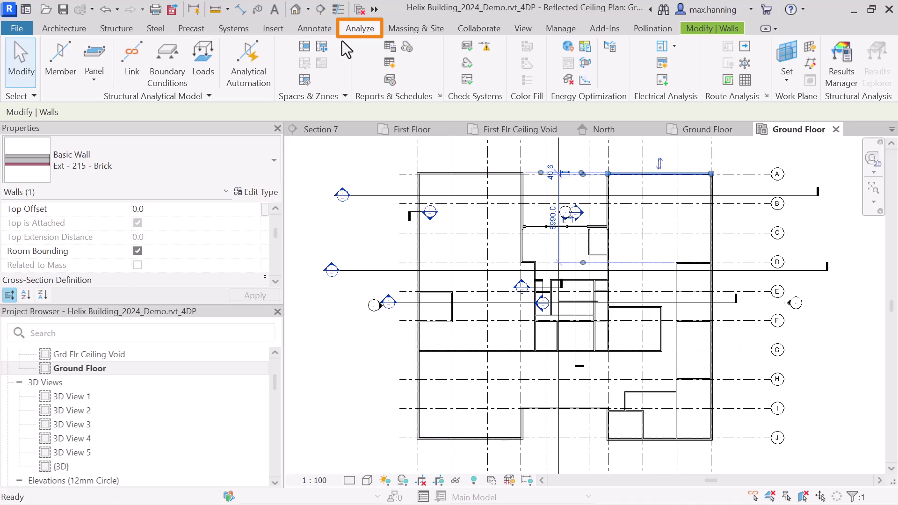
# - Open Area and Volume Computations, then select Open Plan Office 3's room and its overlapping space
pyautogui.click(330, 97)
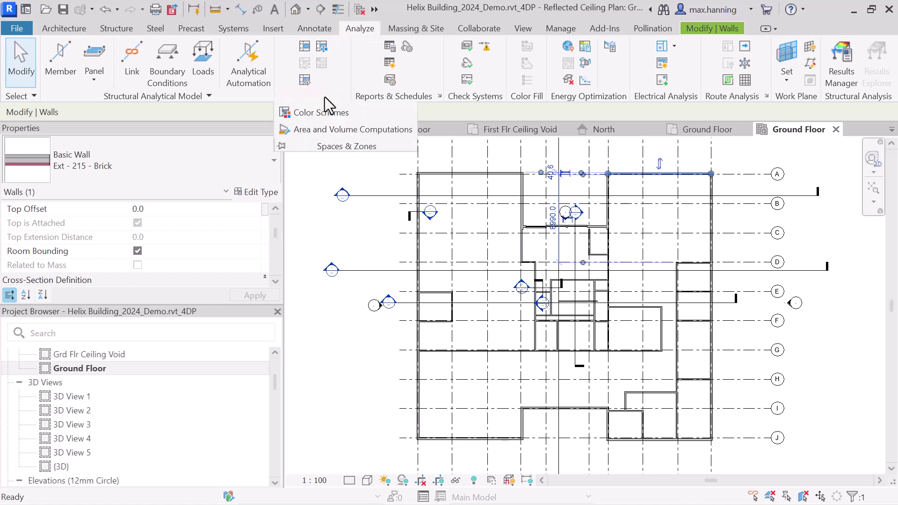
pyautogui.click(330, 129)
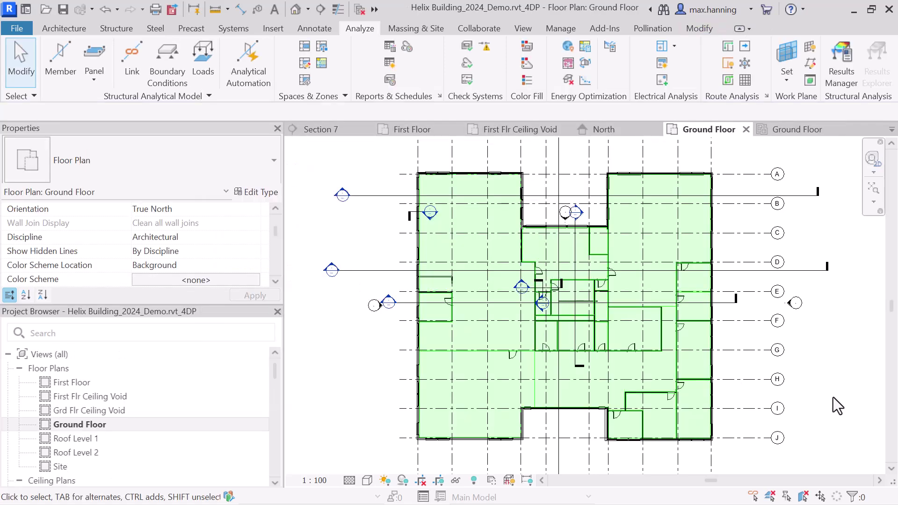
pyautogui.click(670, 222)
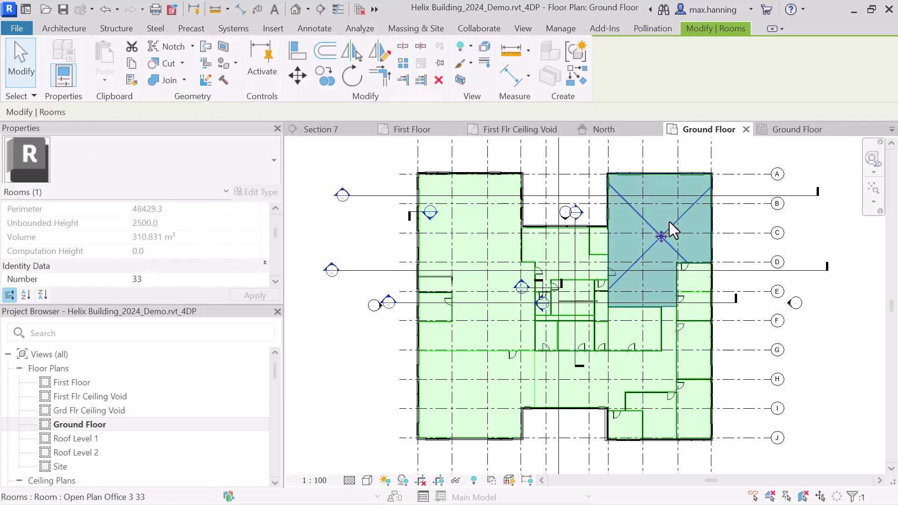
pyautogui.click(669, 222)
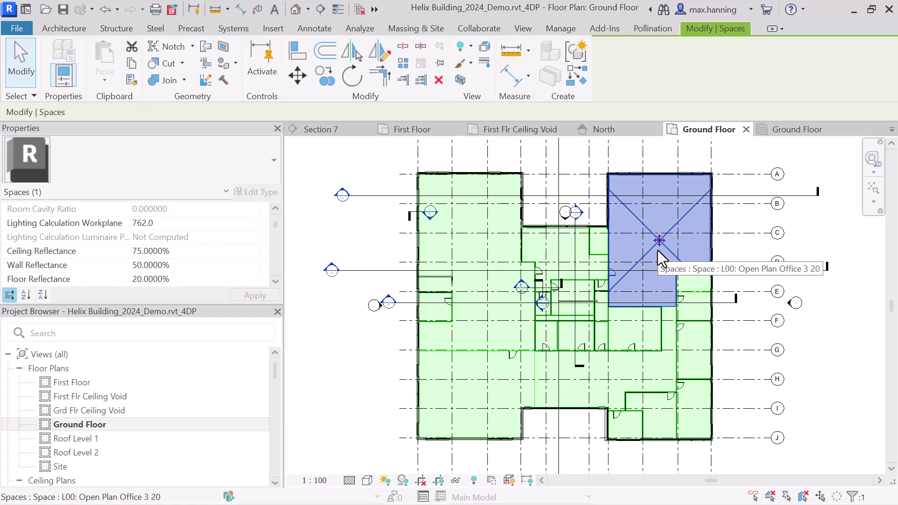
pyautogui.click(367, 29)
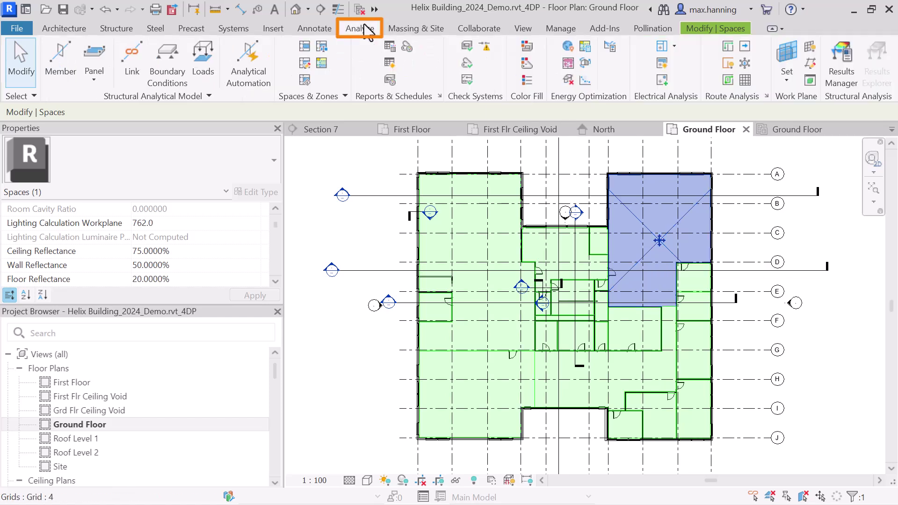
# - Confirm Energy Settings use Rooms or Spaces mode with Export Category set to Spaces
pyautogui.click(610, 47)
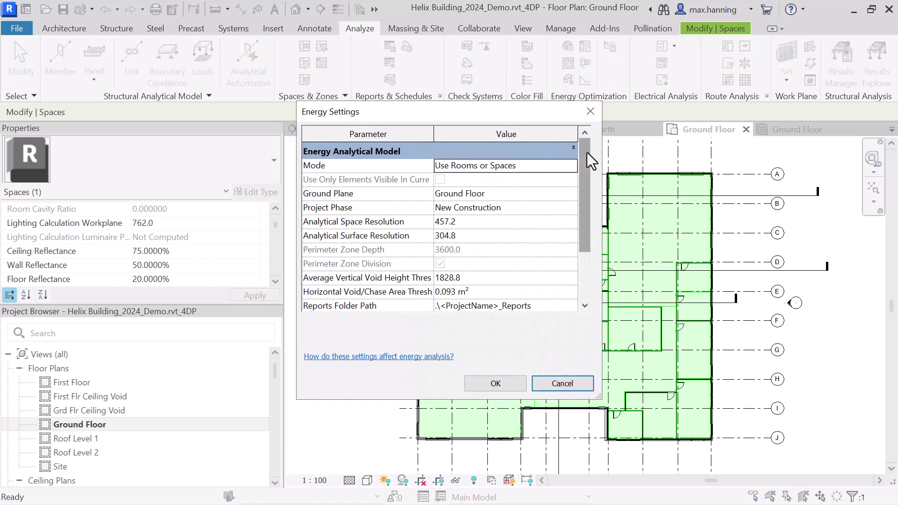
pyautogui.moveTo(587, 153); pyautogui.dragTo(595, 225)
pyautogui.click(519, 278)
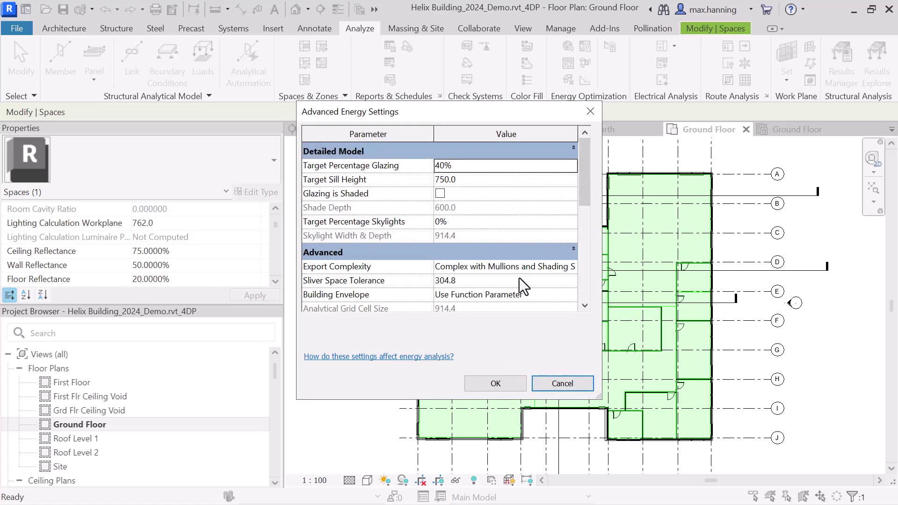
pyautogui.moveTo(586, 188); pyautogui.dragTo(580, 288)
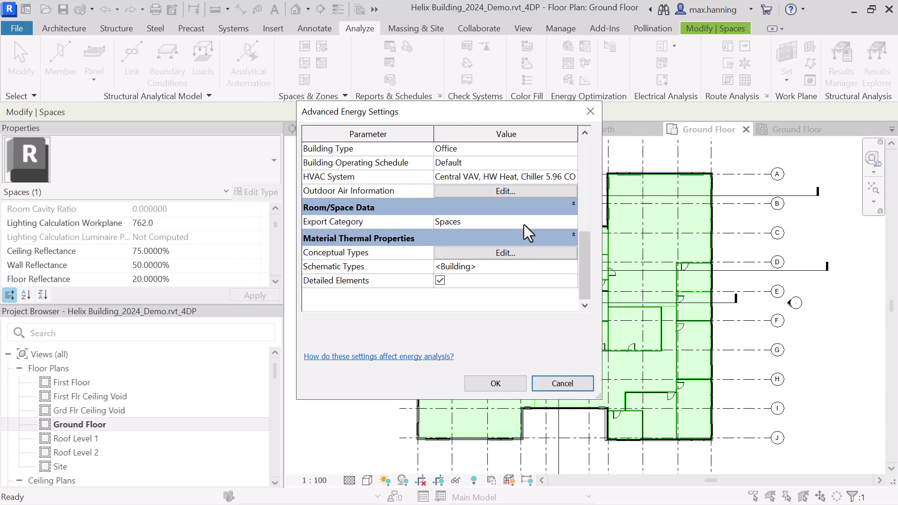
pyautogui.click(517, 385)
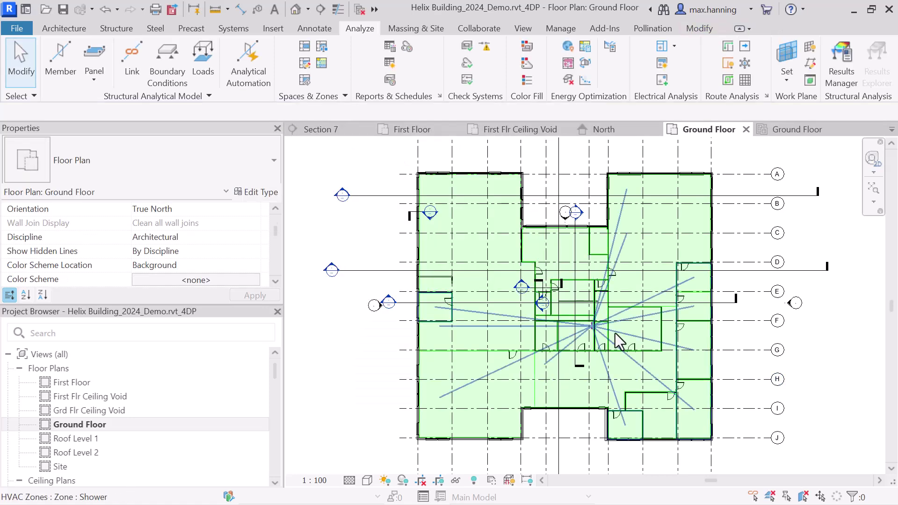
# - Confirm the Open Plan Office 3 space's Upper Limit is Grd Flr Ceiling Void and select it in Section 1
pyautogui.click(655, 256)
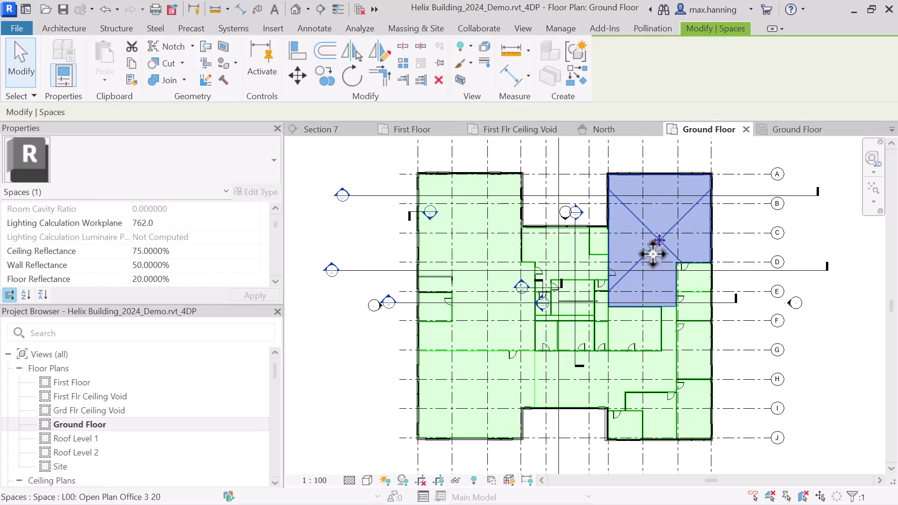
pyautogui.scroll(4, 240, 240)
pyautogui.click(239, 239)
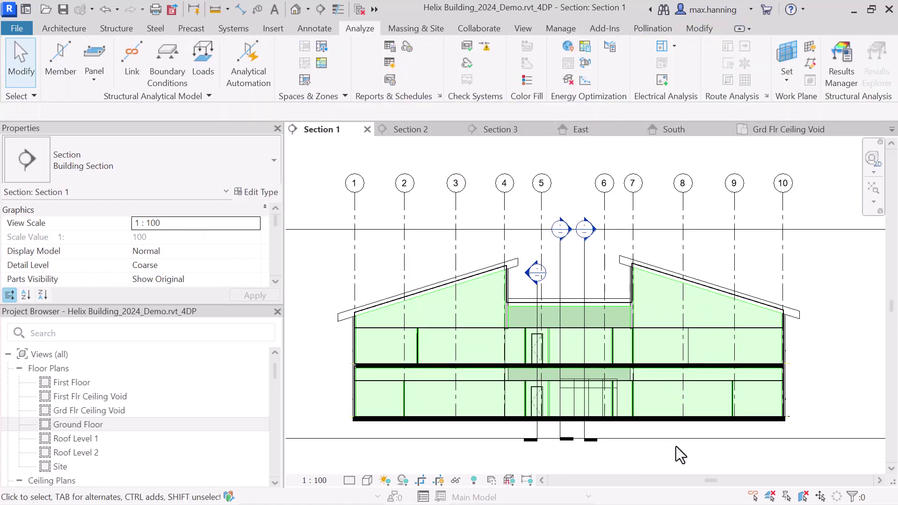
pyautogui.moveTo(678, 454); pyautogui.dragTo(704, 399, button='middle')
pyautogui.click(716, 385)
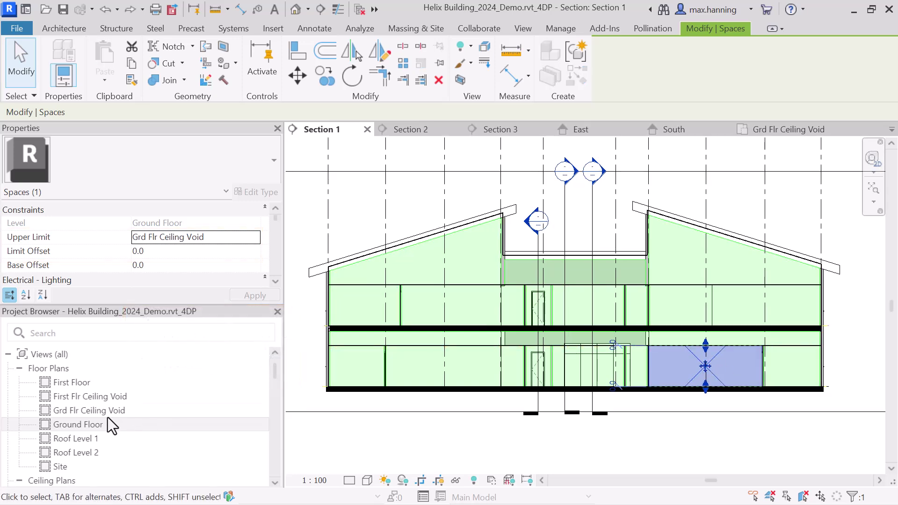
# - Show the Grd Flr Ceiling Void plan and select the HVAC zone covering the building
pyautogui.doubleClick(44, 409)
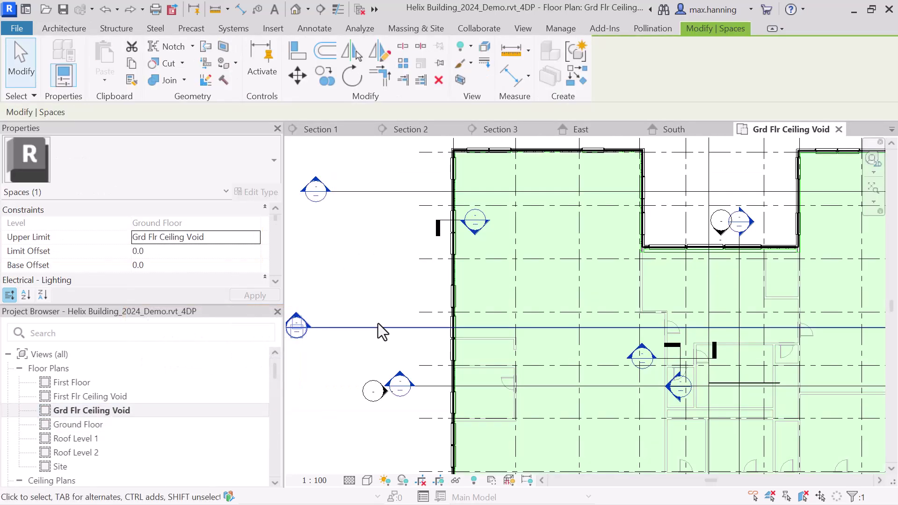
pyautogui.scroll(-3, 338, 255)
pyautogui.moveTo(842, 399); pyautogui.dragTo(862, 379, button='middle')
pyautogui.click(609, 305)
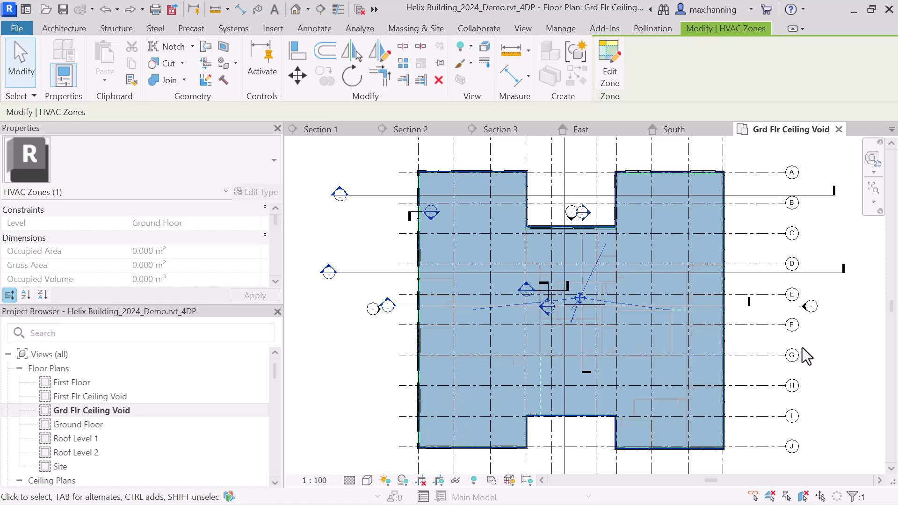
# - Show the First Floor plan and select the Meeting Room 4 space
pyautogui.doubleClick(93, 385)
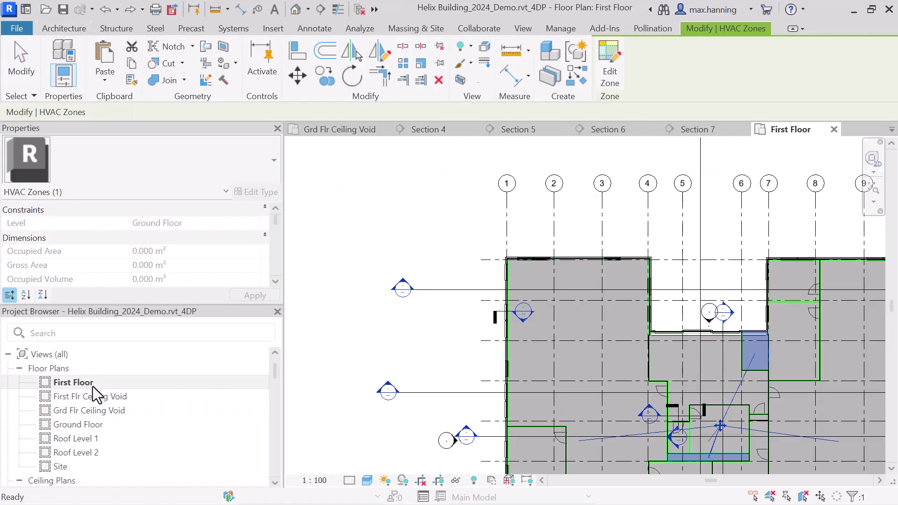
pyautogui.scroll(2, 822, 371)
pyautogui.scroll(2, 625, 241)
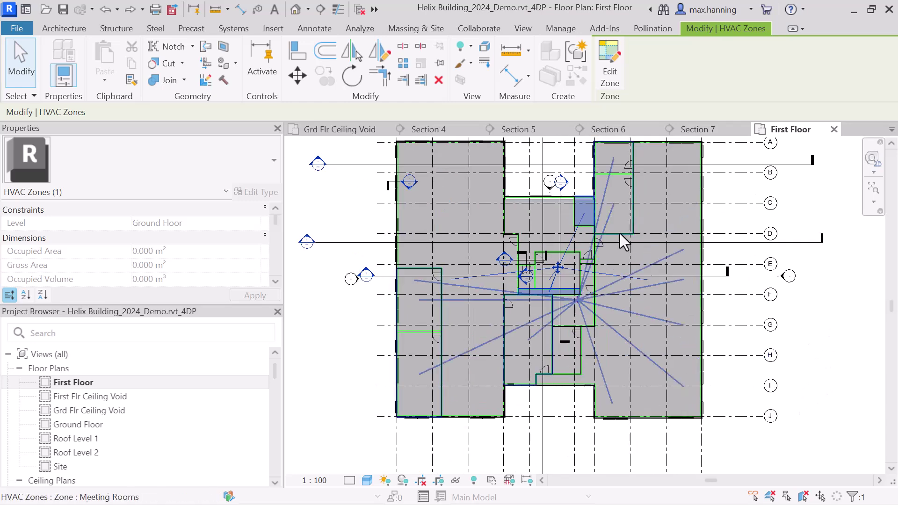
pyautogui.click(617, 197)
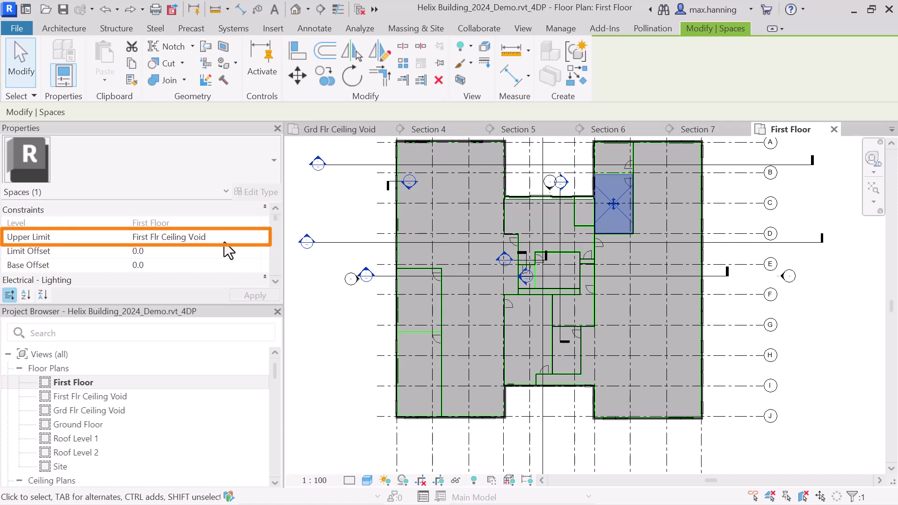
# - In Section 1, confirm the right roof-void space's Upper Limit is Roof Level 2
pyautogui.hotkey('ctrl', 'Tab')
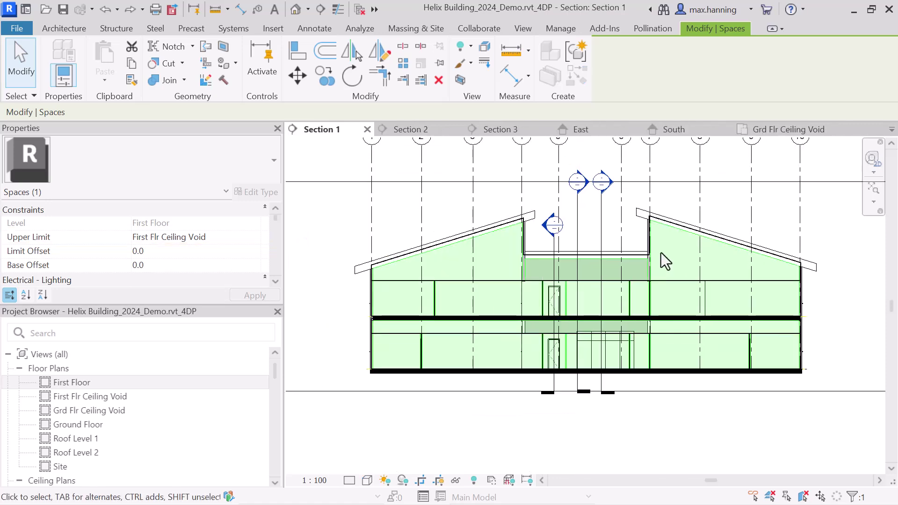
pyautogui.click(718, 260)
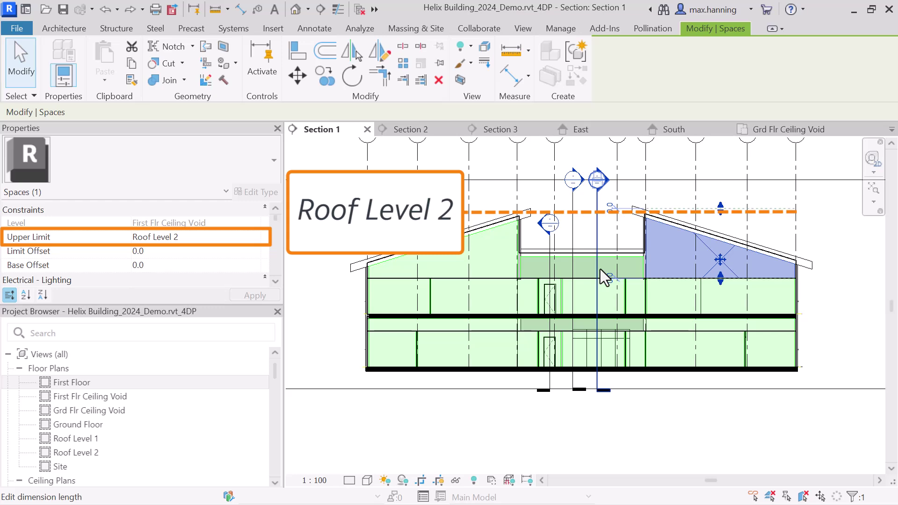
pyautogui.press('Escape')
pyautogui.press('Escape')
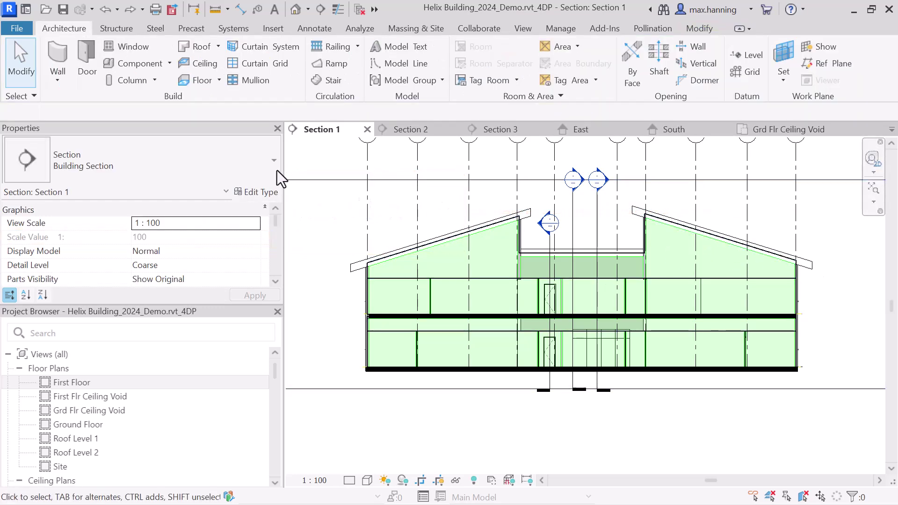
# - Export the model to gbXML, building analytical spaces from room and space volumes
pyautogui.click(10, 24)
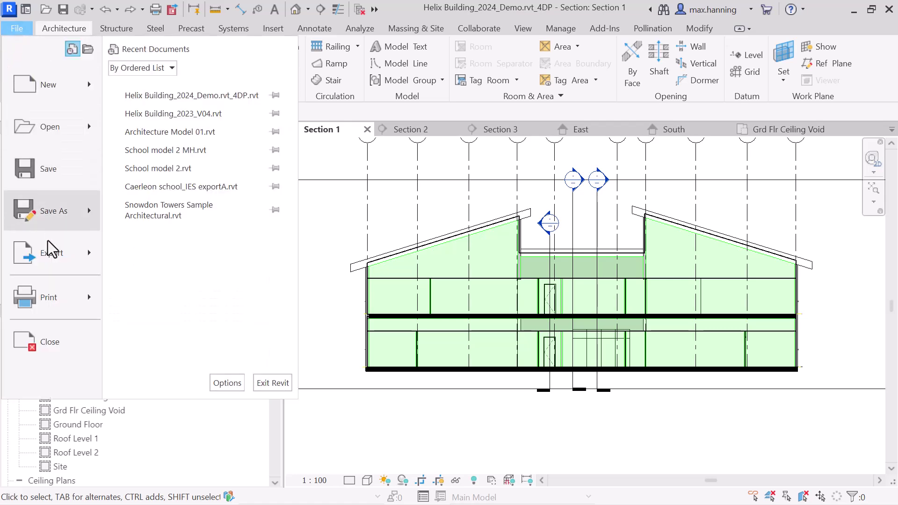
pyautogui.moveTo(64, 264)
pyautogui.click(176, 330)
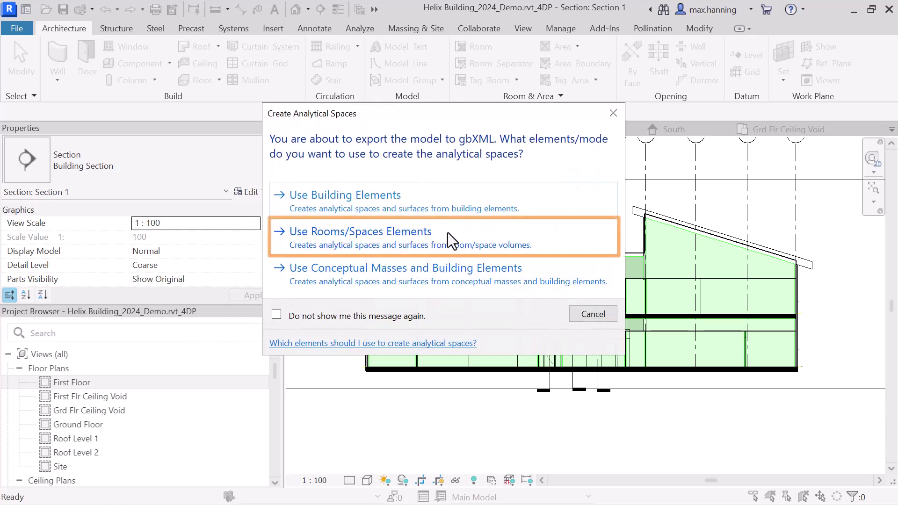
pyautogui.click(549, 235)
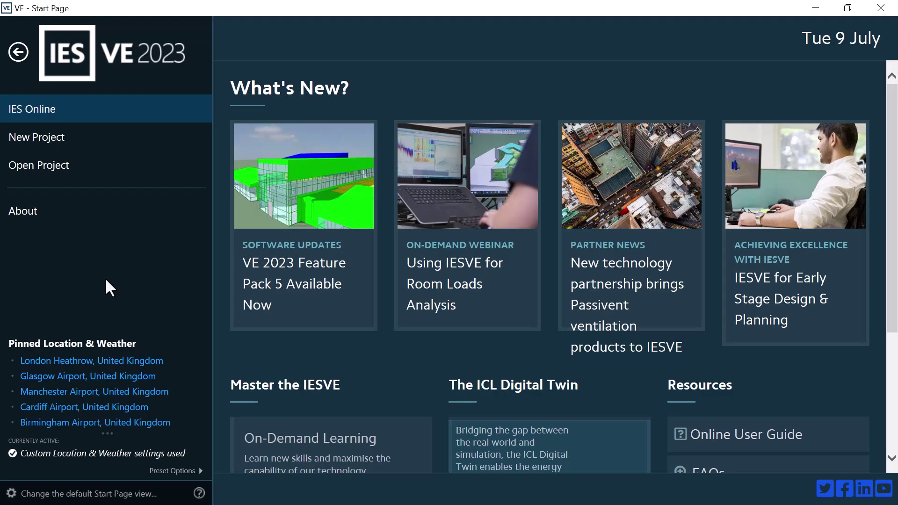
# - Set up a new project from the BIM file Helix Building_2024_Demo.xml in Documents
pyautogui.click(84, 148)
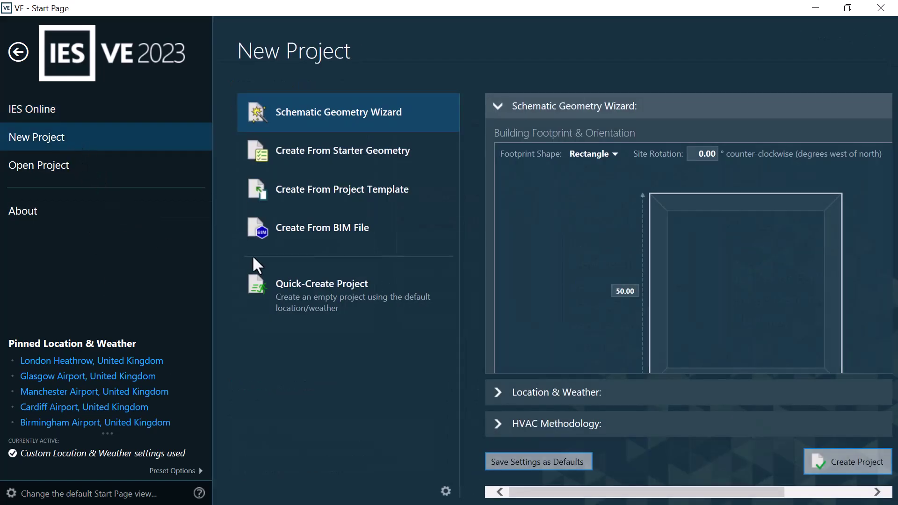
pyautogui.click(336, 234)
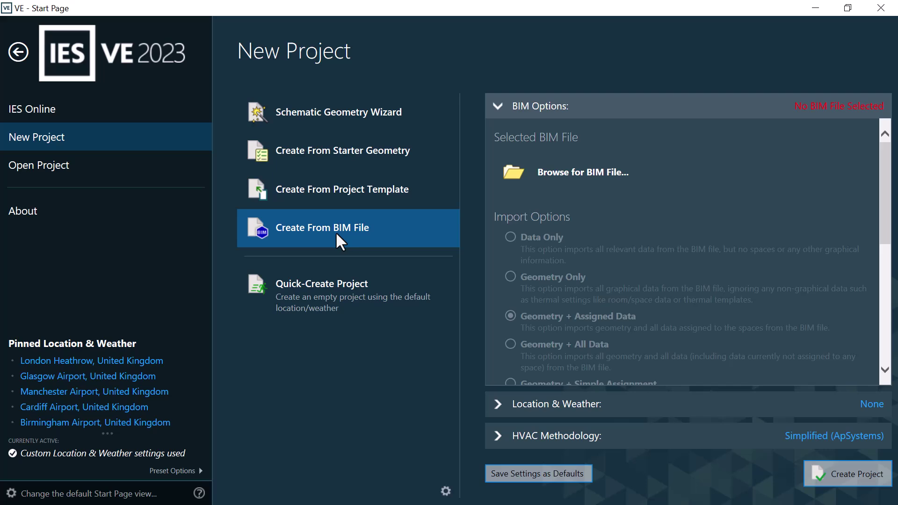
pyautogui.click(564, 177)
pyautogui.click(244, 192)
pyautogui.click(412, 286)
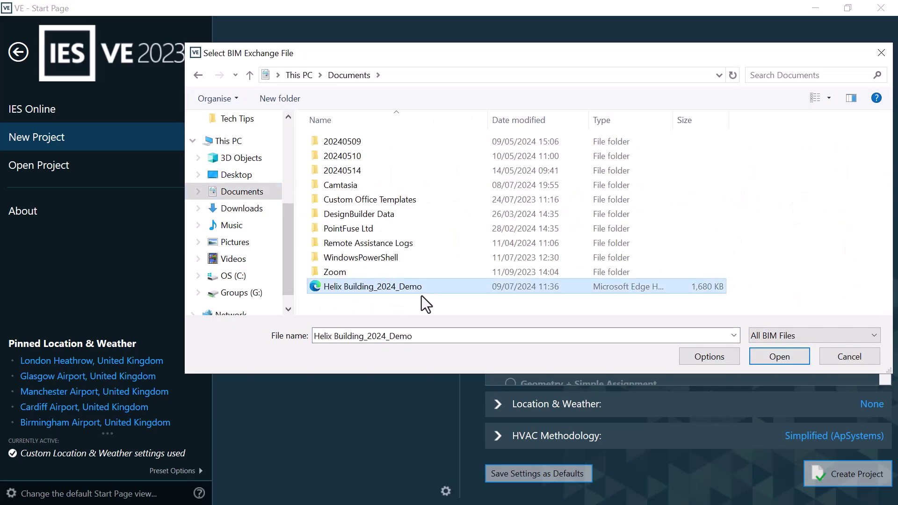
pyautogui.click(779, 357)
pyautogui.scroll(-2, 755, 348)
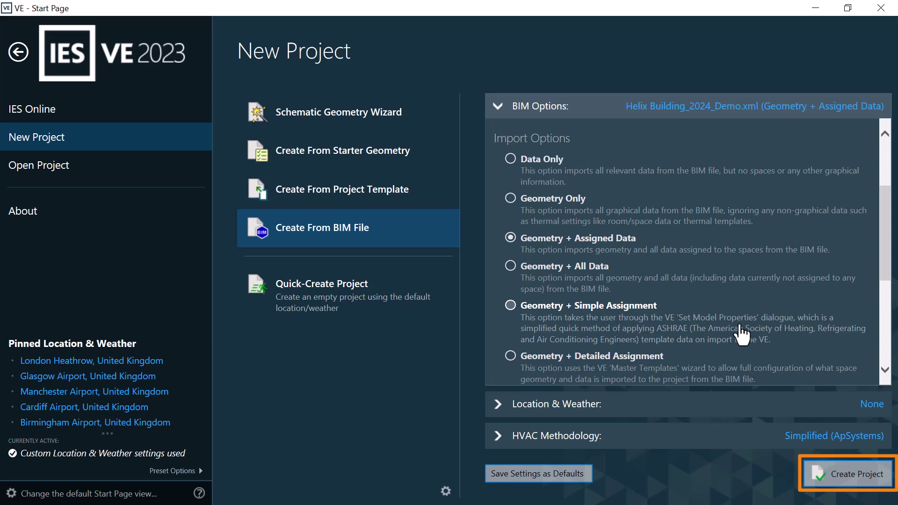
# - Create the project with its 41 spaces, dismiss the new-content notice, and launch Model Viewer II
pyautogui.click(864, 484)
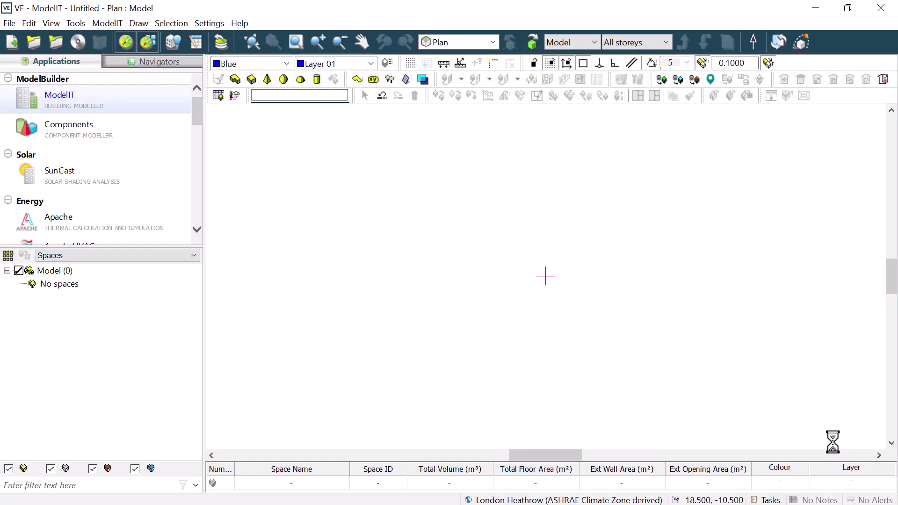
pyautogui.click(892, 427)
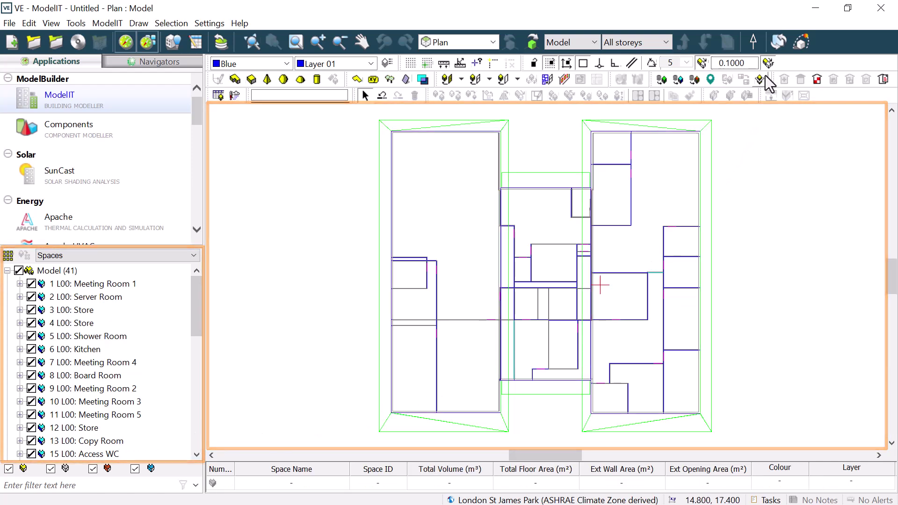
pyautogui.click(793, 40)
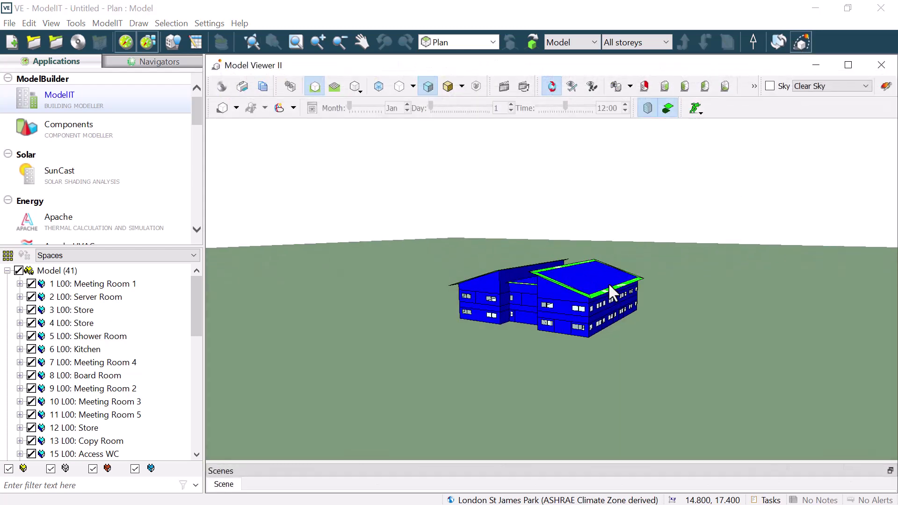
# - Orbit and zoom the imported building to view it from other sides
pyautogui.moveTo(608, 283); pyautogui.dragTo(389, 287)
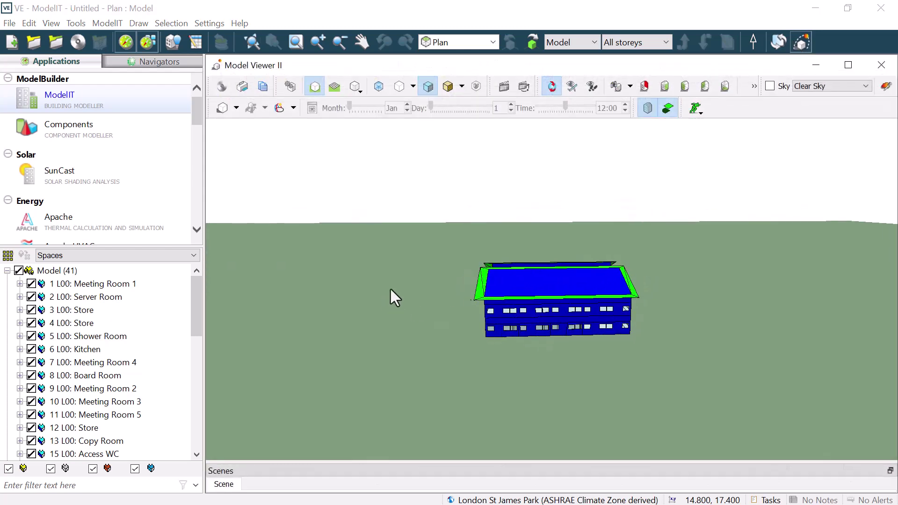
pyautogui.moveTo(653, 283); pyautogui.dragTo(386, 298)
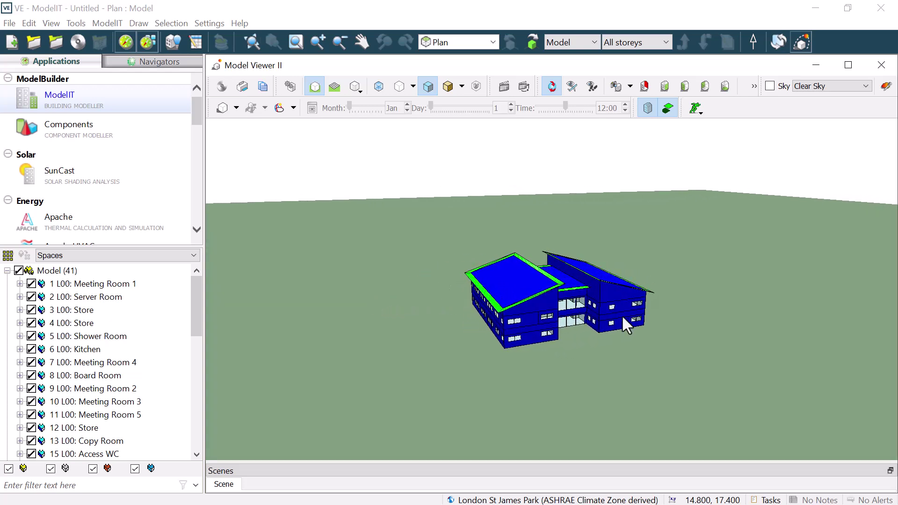
pyautogui.scroll(5, 621, 315)
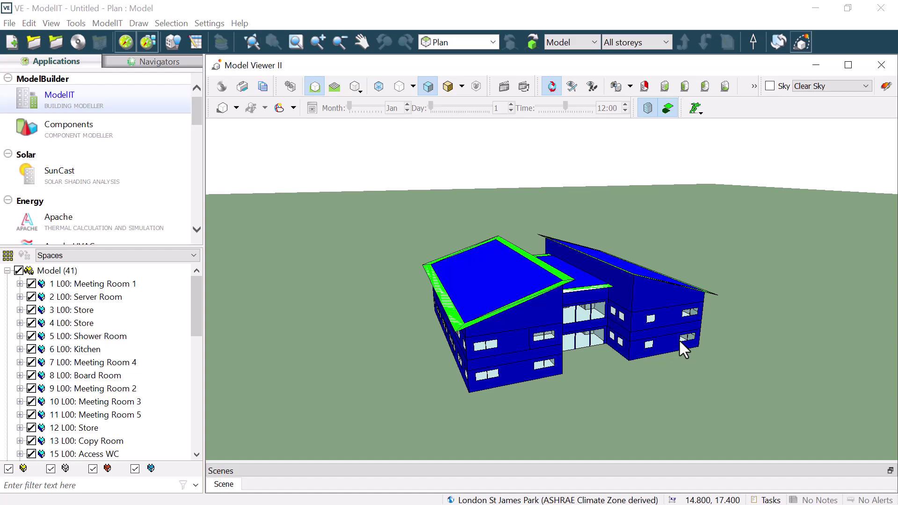
# - Generate a Model Report with all Section A consistency and Section B data-assignment checks
pyautogui.click(107, 23)
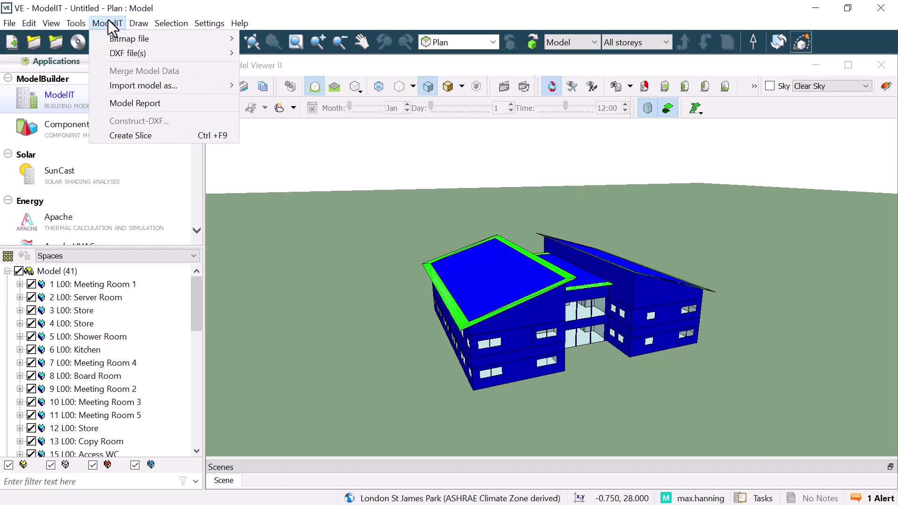
pyautogui.click(128, 104)
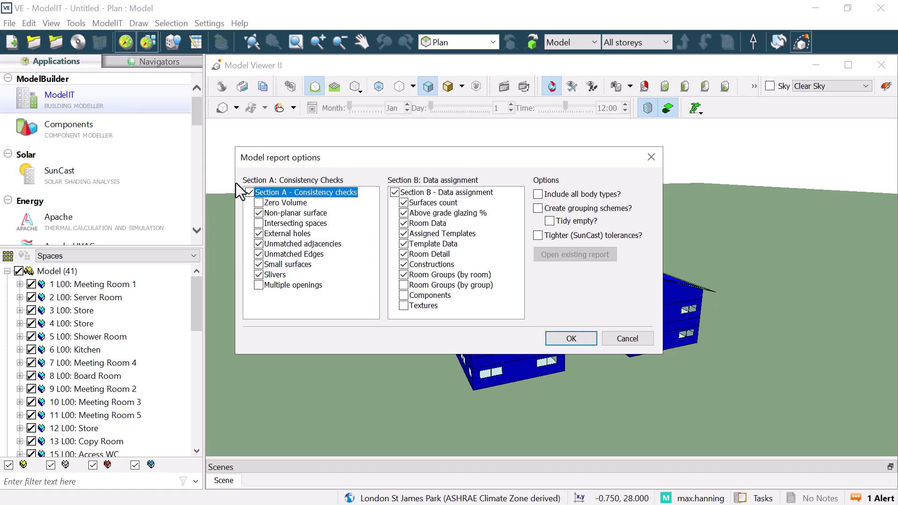
pyautogui.click(250, 192)
pyautogui.click(395, 192)
pyautogui.click(568, 341)
pyautogui.scroll(-2, 481, 329)
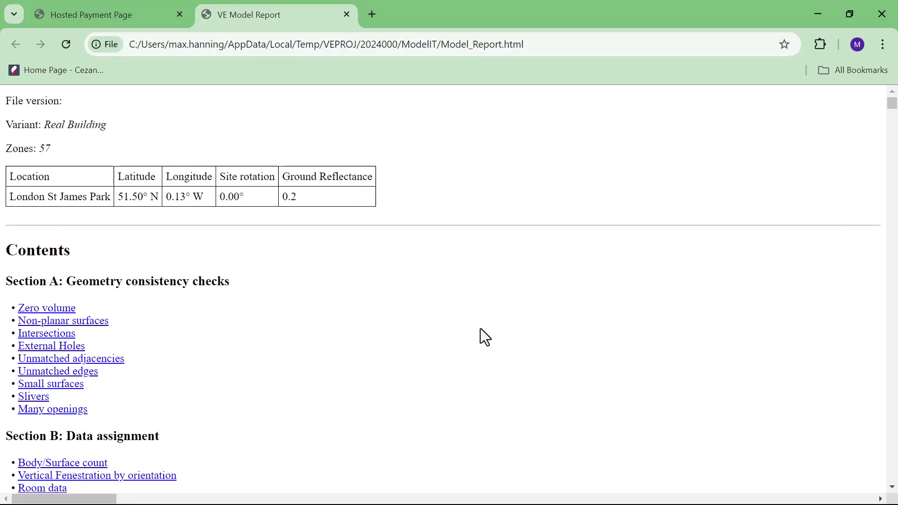